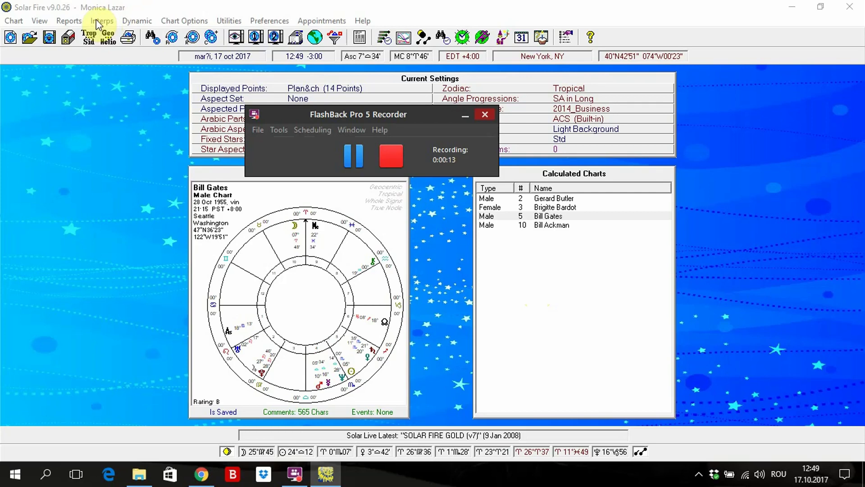
# - Open the reports for the current Bill Gates chart and review the Chart Analysis report through to its end
pyautogui.click(67, 22)
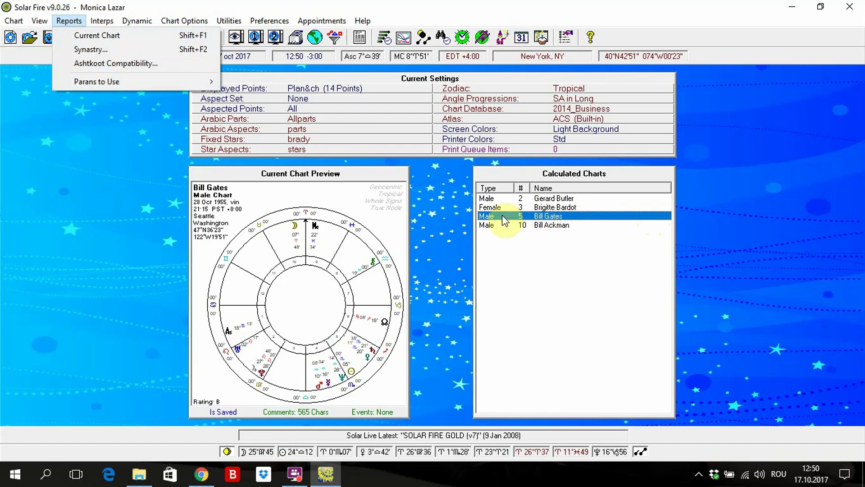
pyautogui.click(86, 39)
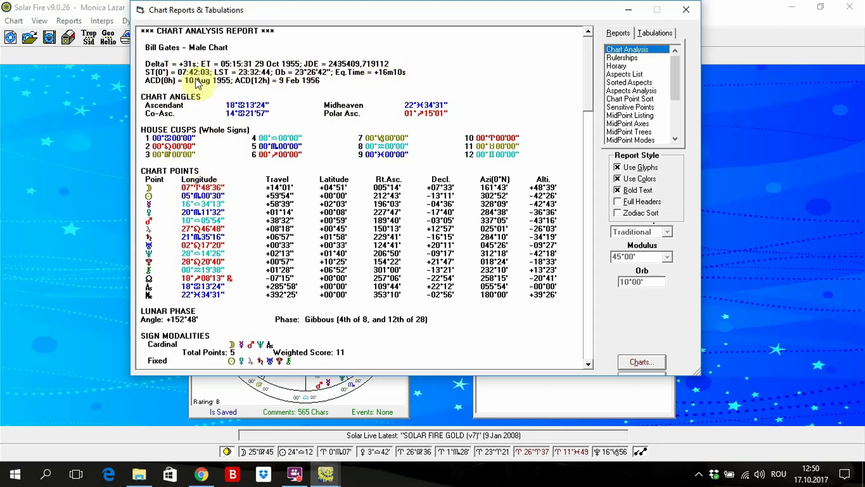
pyautogui.scroll(-3, 266, 246)
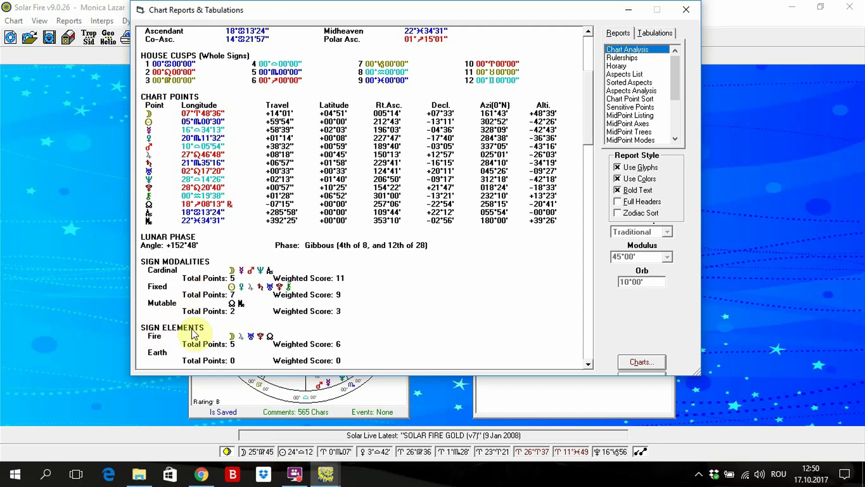
pyautogui.scroll(-1, 195, 335)
pyautogui.moveTo(584, 124); pyautogui.dragTo(487, 191)
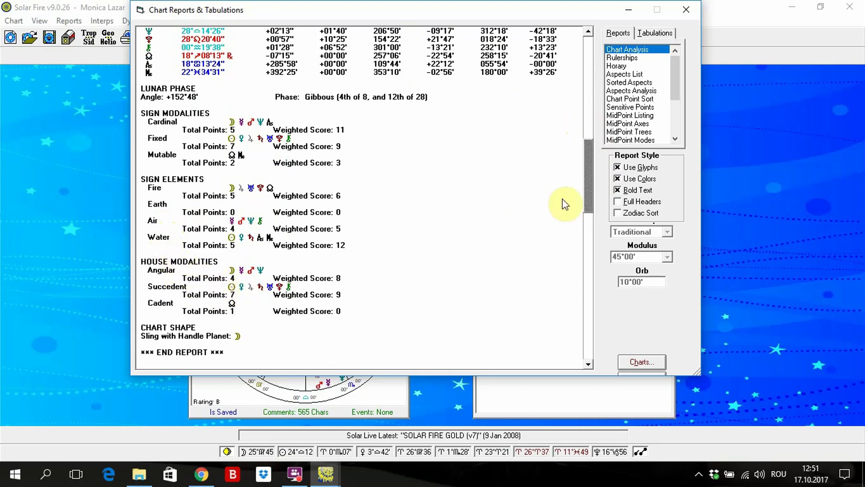
pyautogui.click(589, 194)
pyautogui.moveTo(589, 194); pyautogui.dragTo(590, 70)
# - Display the Rulerships report for the Bill Gates chart, then minimize the report window
pyautogui.click(630, 59)
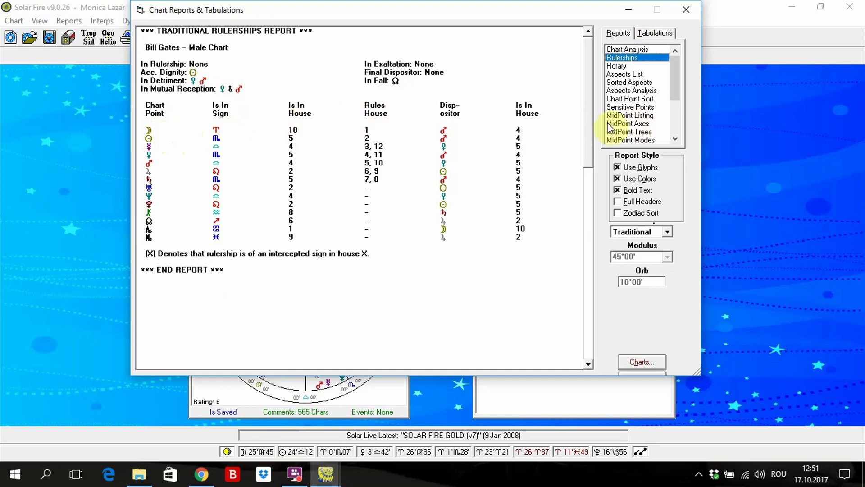
pyautogui.moveTo(569, 17); pyautogui.dragTo(533, 77)
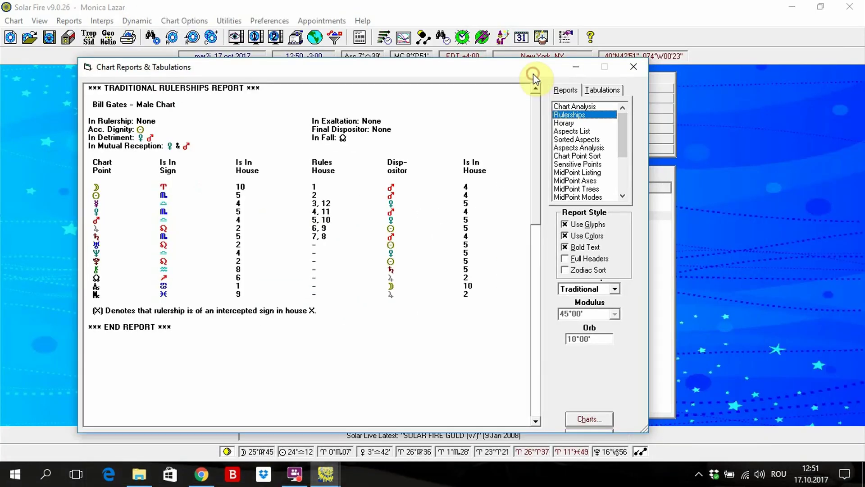
pyautogui.click(575, 68)
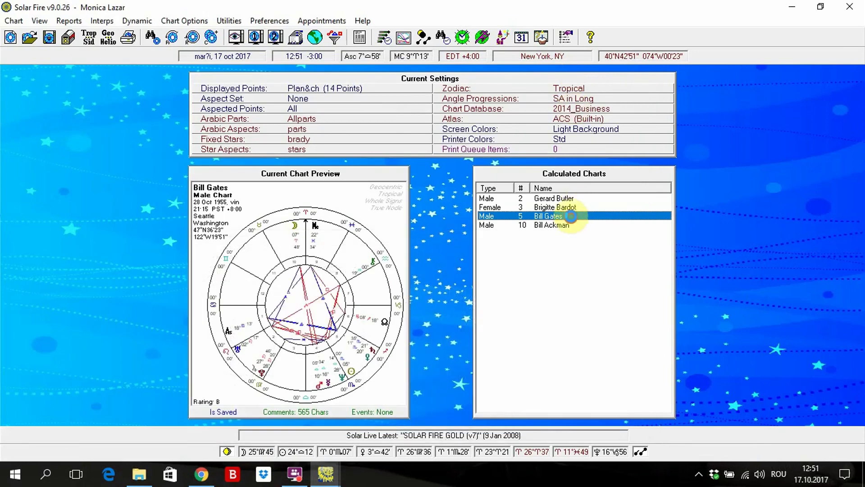
# - Examine the Moon's placement in the full Bill Gates wheel and close the chart view
pyautogui.doubleClick(570, 214)
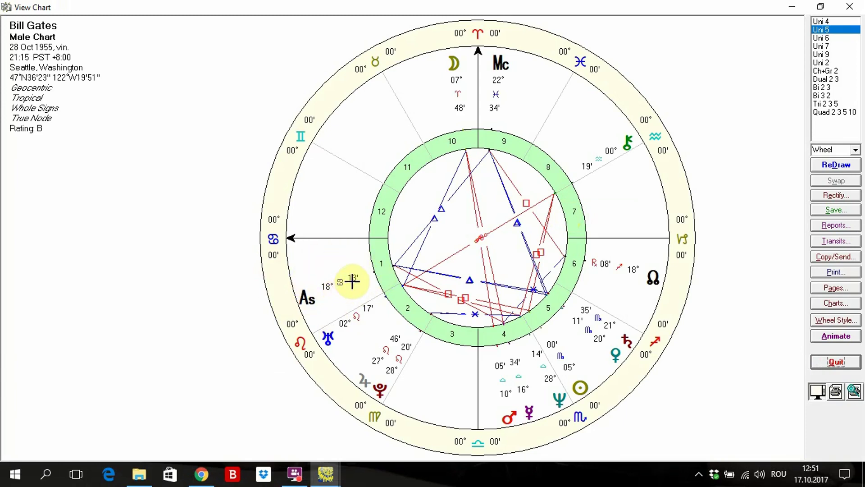
pyautogui.click(455, 64)
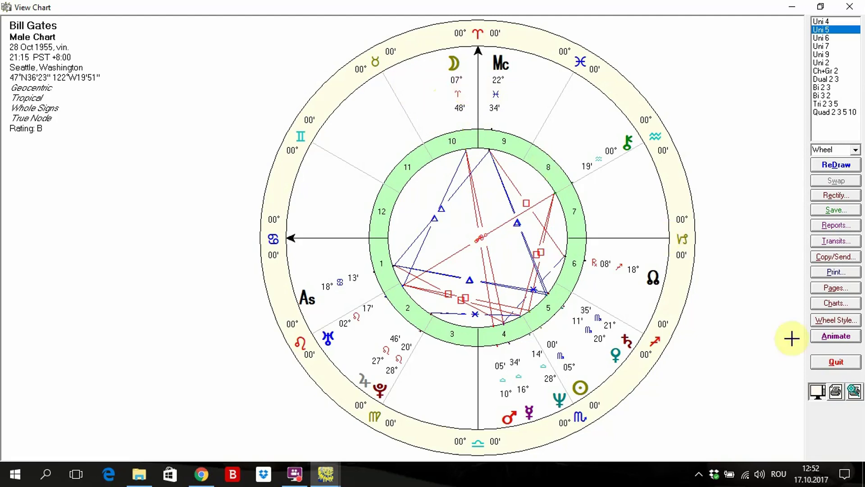
pyautogui.click(829, 361)
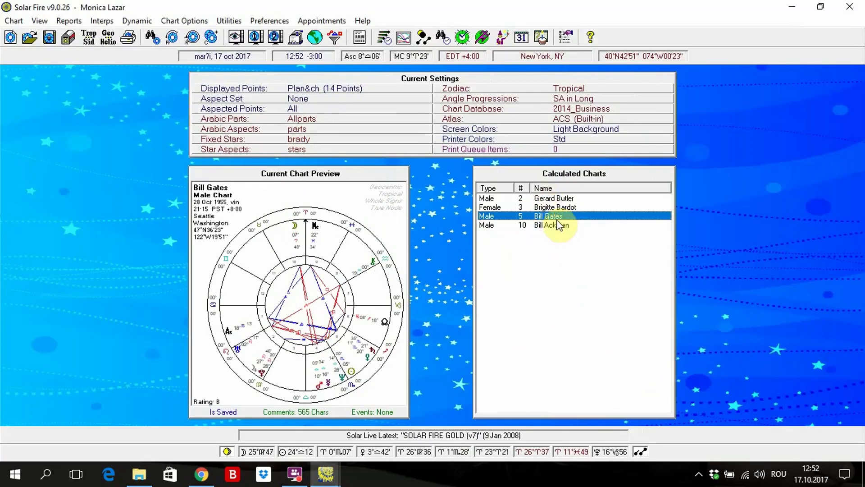
# - Reopen the current chart's reports, display the Horary report and move the report window aside
pyautogui.click(72, 23)
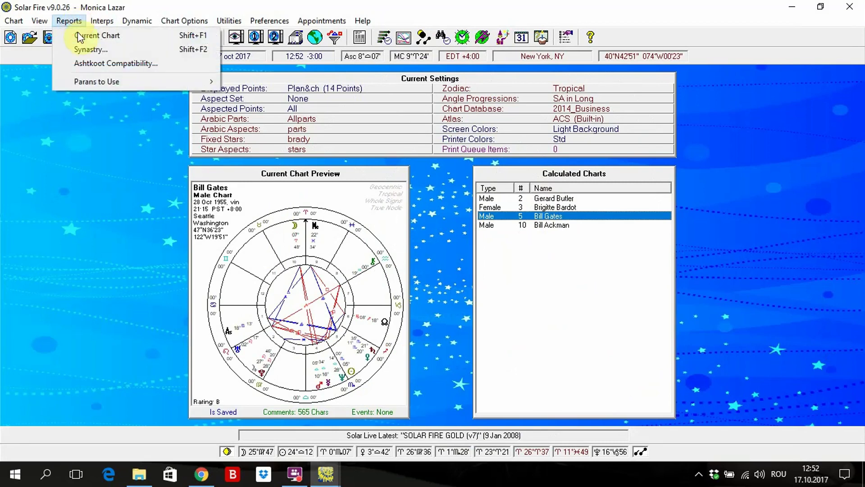
pyautogui.click(79, 35)
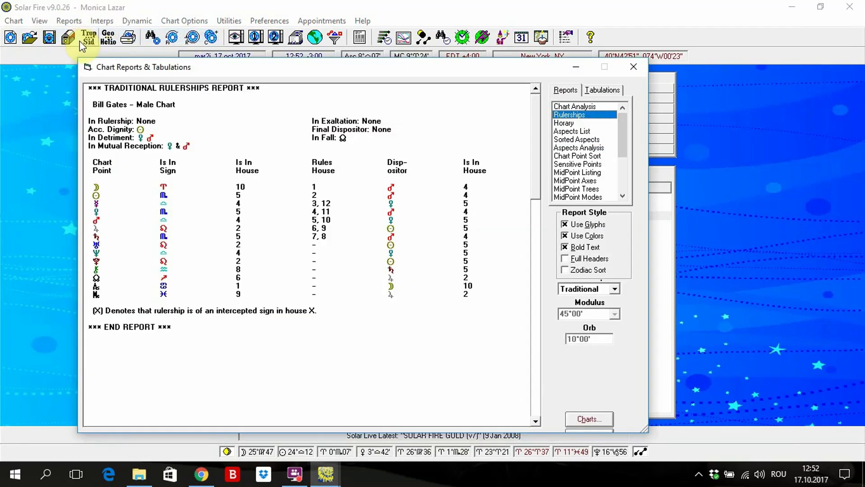
pyautogui.click(575, 125)
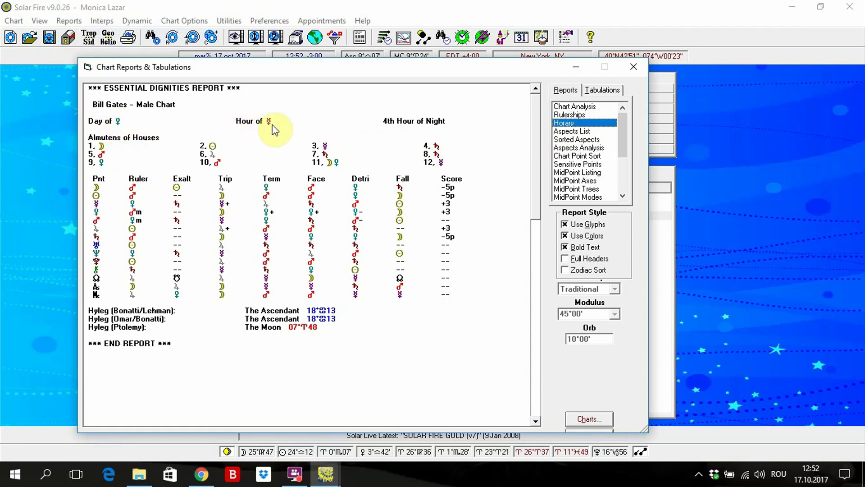
pyautogui.moveTo(457, 77); pyautogui.dragTo(151, 203)
# - Examine the Sun's placement in the full-size Bill Gates wheel and return to the main window
pyautogui.doubleClick(545, 216)
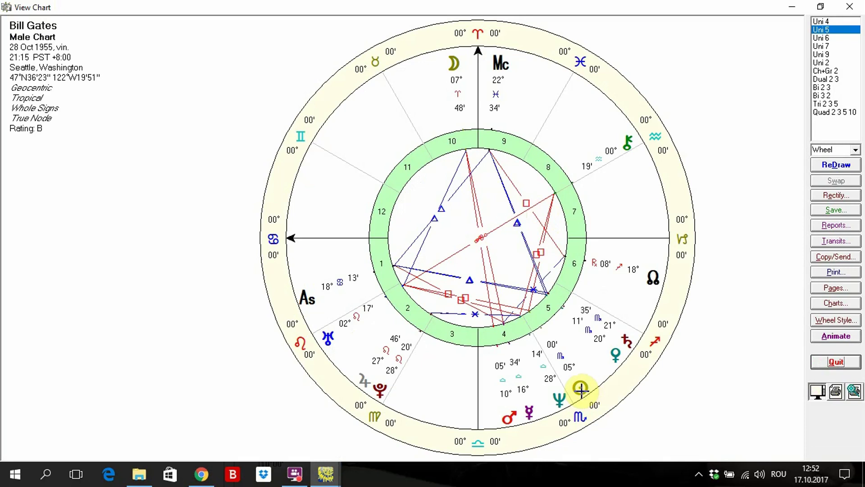
pyautogui.click(581, 388)
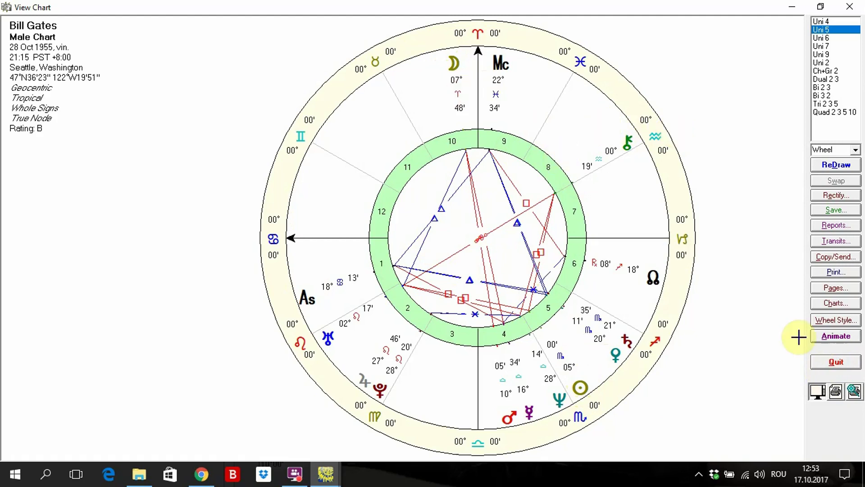
pyautogui.click(839, 362)
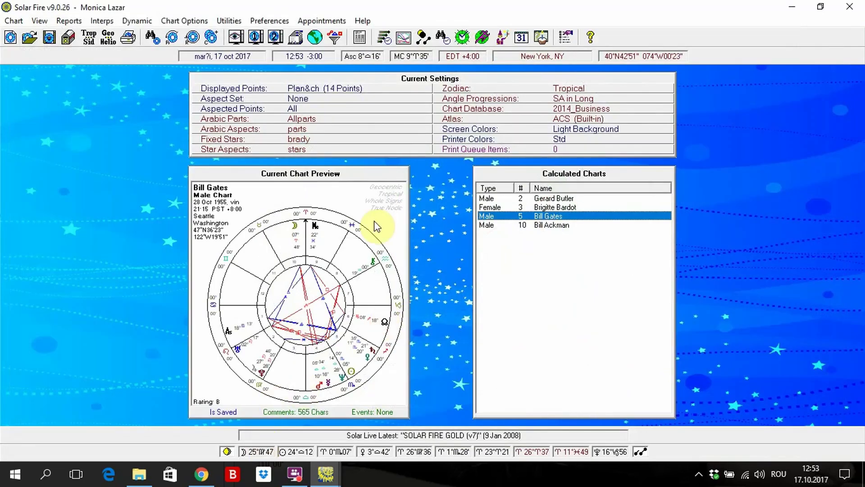
# - Display the Aspects List report for the current chart and close the report window
pyautogui.click(68, 21)
pyautogui.click(76, 34)
pyautogui.moveTo(227, 195); pyautogui.dragTo(606, 34)
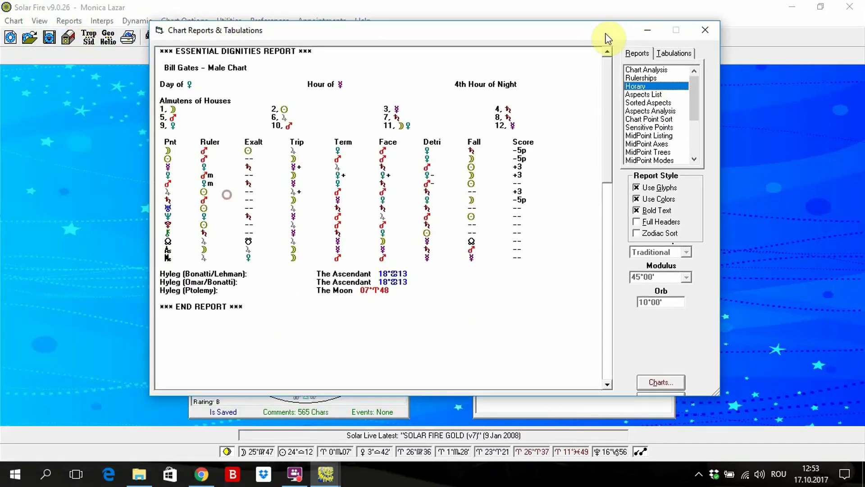
pyautogui.click(655, 96)
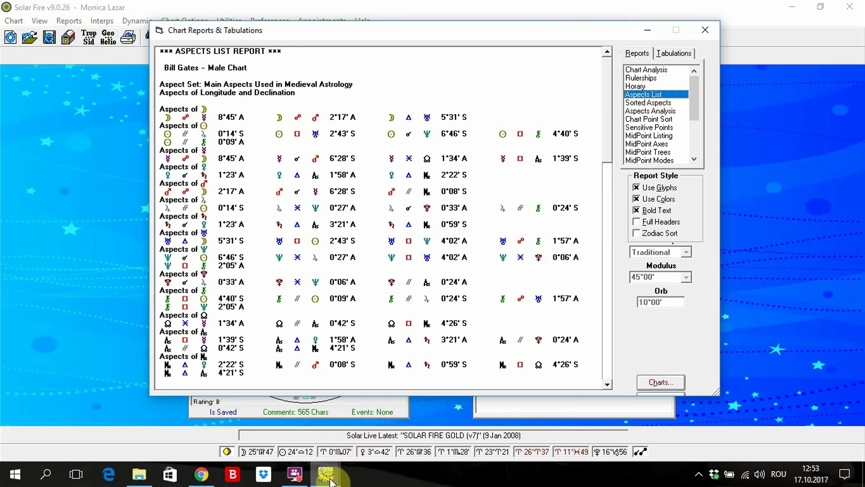
pyautogui.click(708, 28)
# - Examine the aspect lines in the full Bill Gates wheel, close it and keep Bill Gates selected in the calculated charts
pyautogui.doubleClick(563, 217)
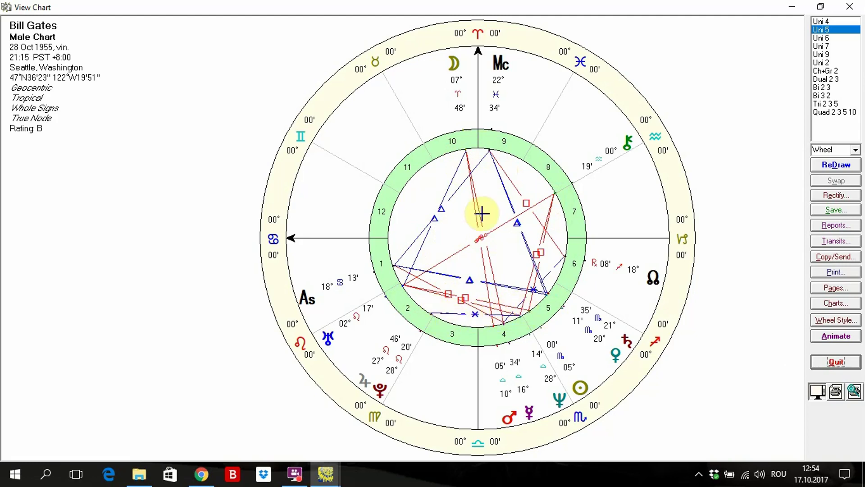
pyautogui.click(846, 363)
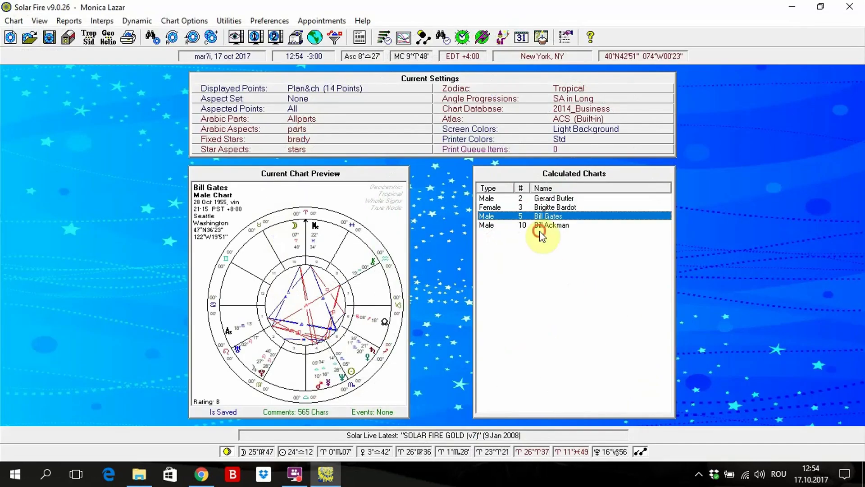
pyautogui.click(539, 227)
pyautogui.click(539, 217)
# - Reopen the reports for the Bill Gates chart and review the Sorted Aspects and Aspects Analysis reports
pyautogui.click(68, 20)
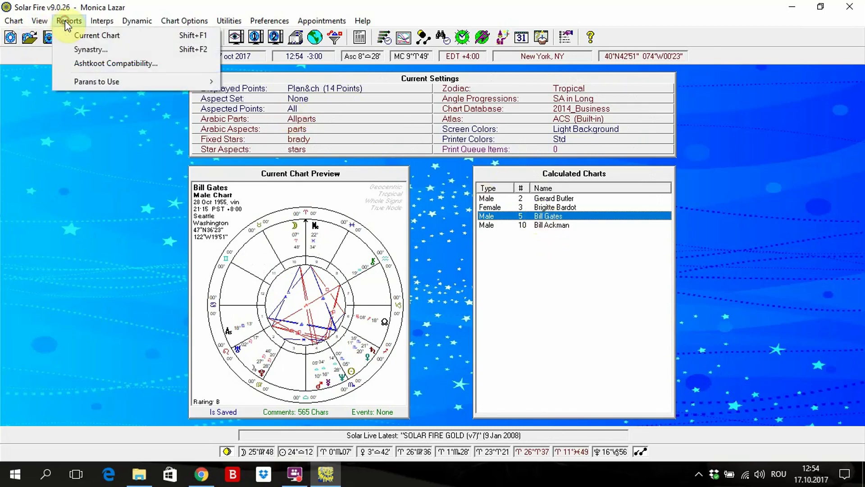
pyautogui.click(82, 38)
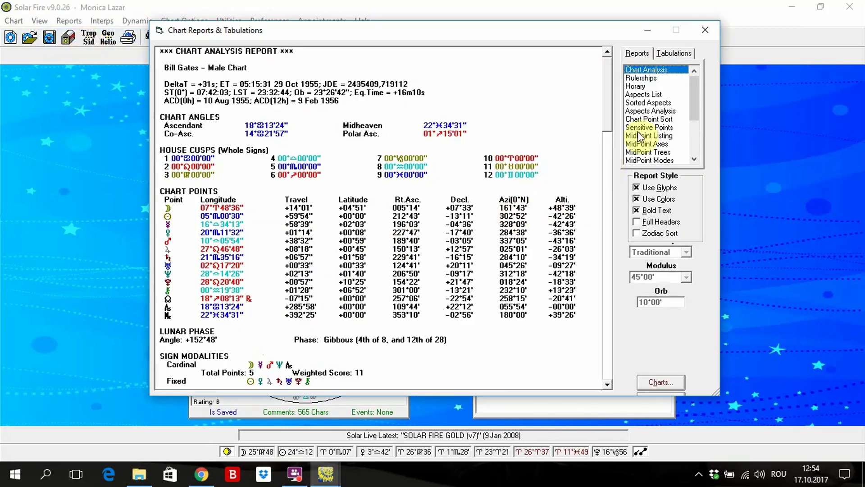
pyautogui.click(653, 106)
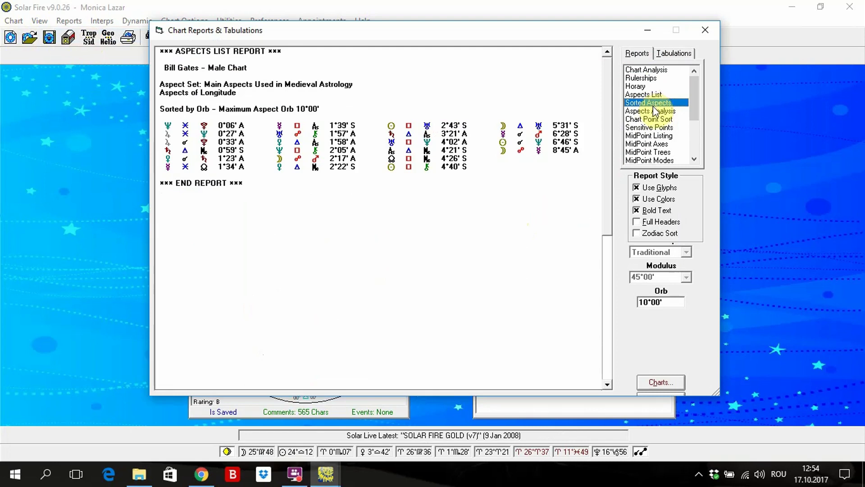
pyautogui.click(652, 112)
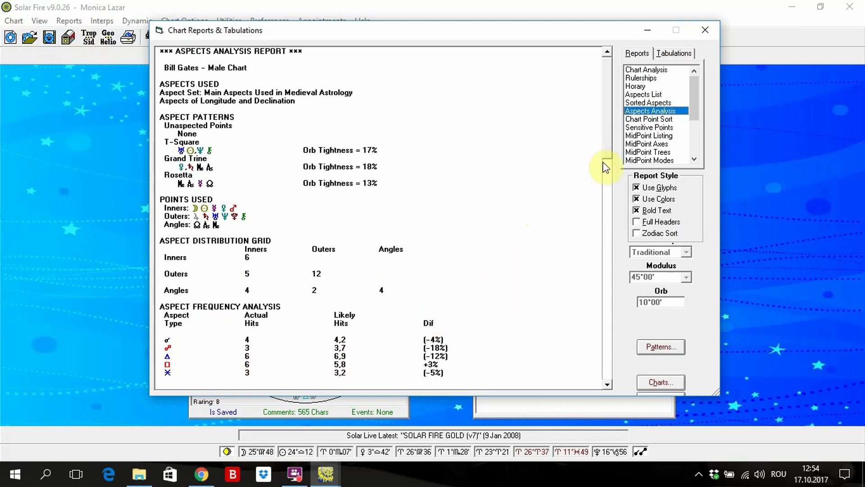
pyautogui.moveTo(614, 153); pyautogui.dragTo(624, 186)
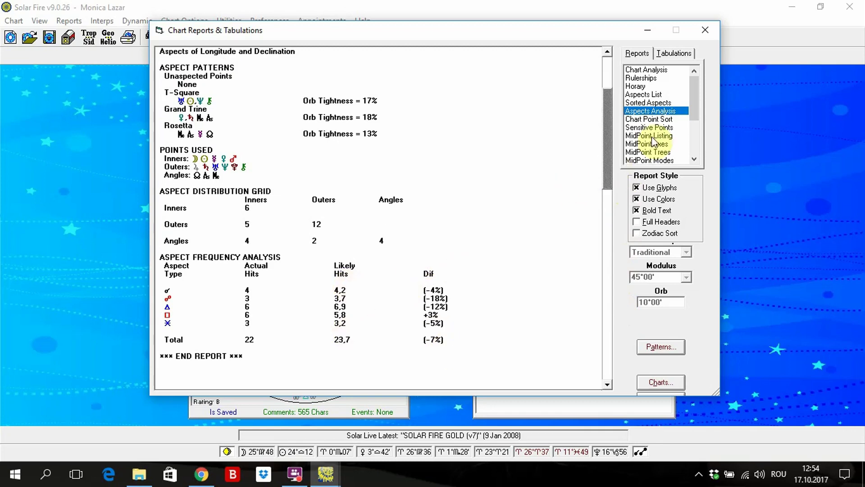
# - Go through the Chart Point Sort, Sensitive Points, MidPoint Listing and MidPoint Axes reports
pyautogui.click(657, 121)
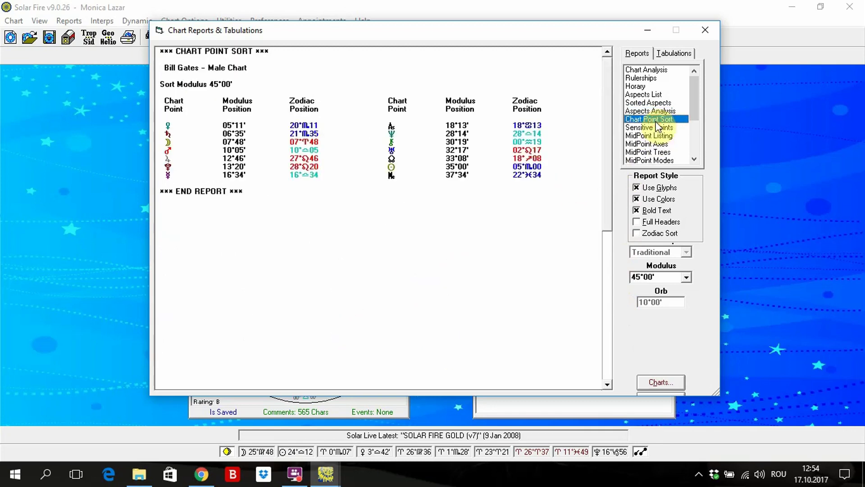
pyautogui.click(660, 128)
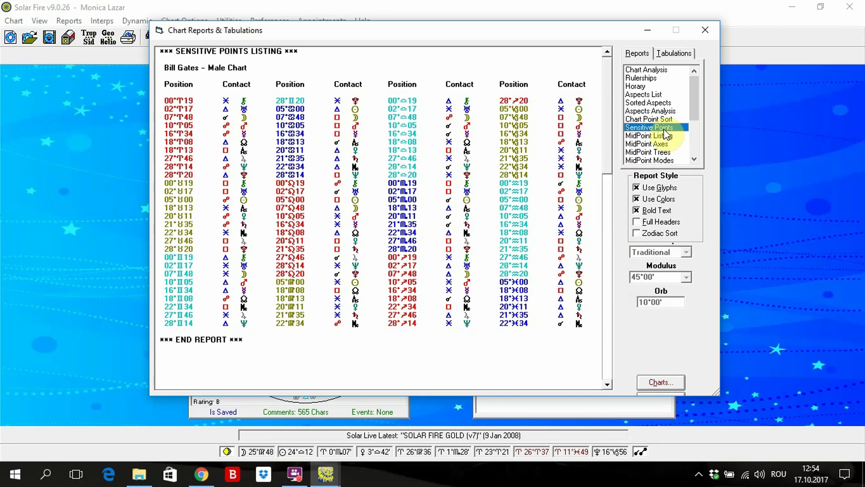
pyautogui.click(662, 135)
pyautogui.click(662, 144)
# - Display the MidPoint Modes report, followed by the Arabic Parts report for the same chart
pyautogui.moveTo(693, 107); pyautogui.dragTo(696, 129)
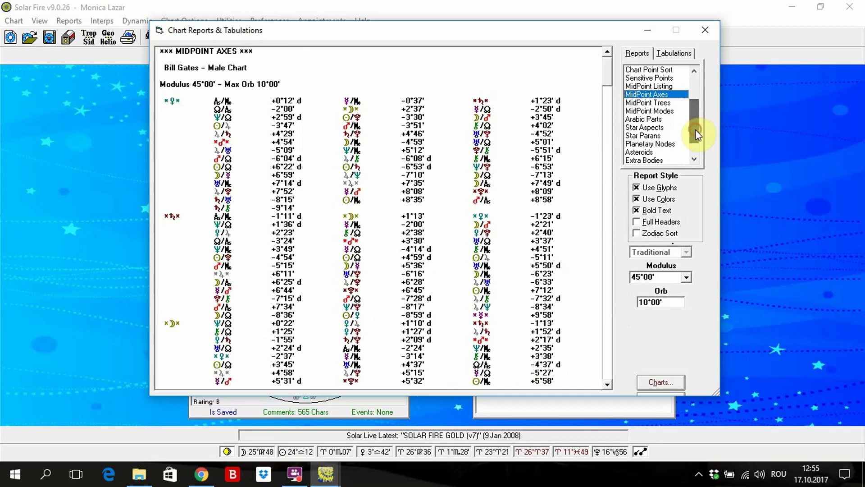
pyautogui.click(657, 112)
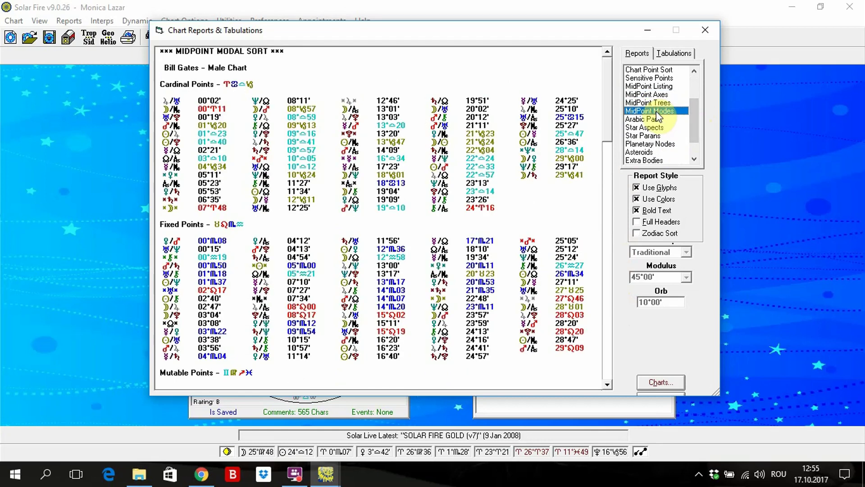
pyautogui.click(654, 119)
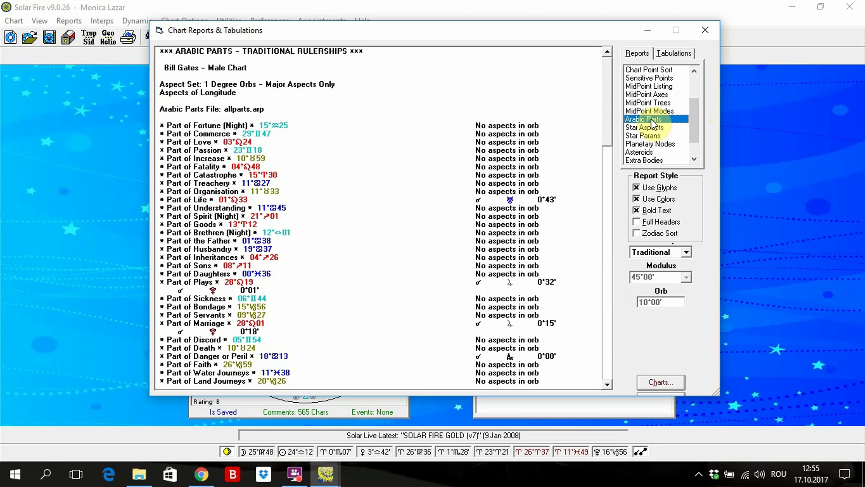
# - Review the Star Aspects, Star Parans, Planetary Nodes and Asteroids reports for the Bill Gates chart
pyautogui.moveTo(696, 123); pyautogui.dragTo(694, 134)
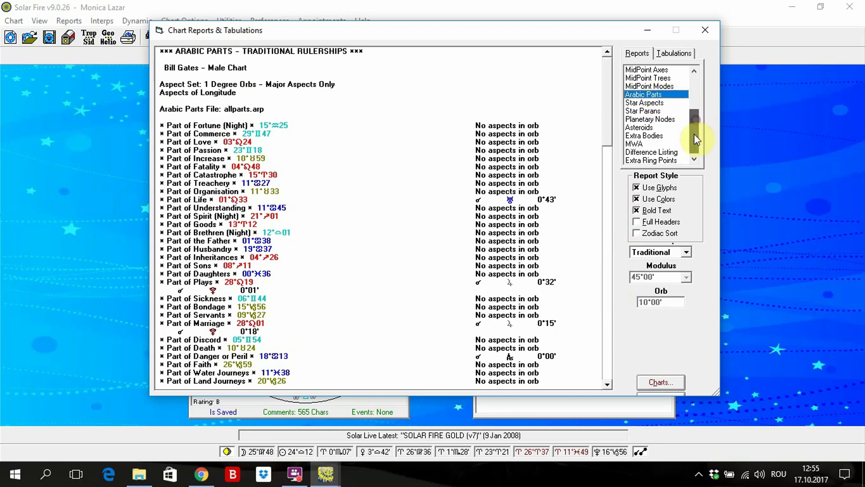
pyautogui.click(661, 107)
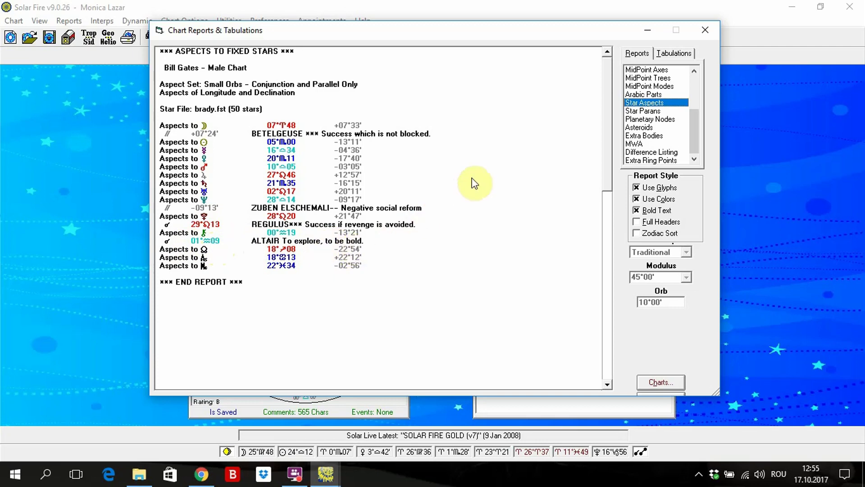
pyautogui.click(659, 113)
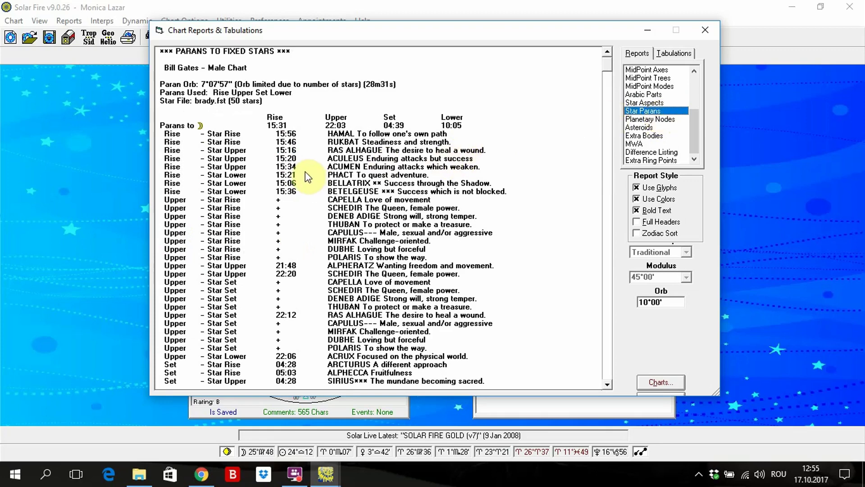
pyautogui.click(672, 120)
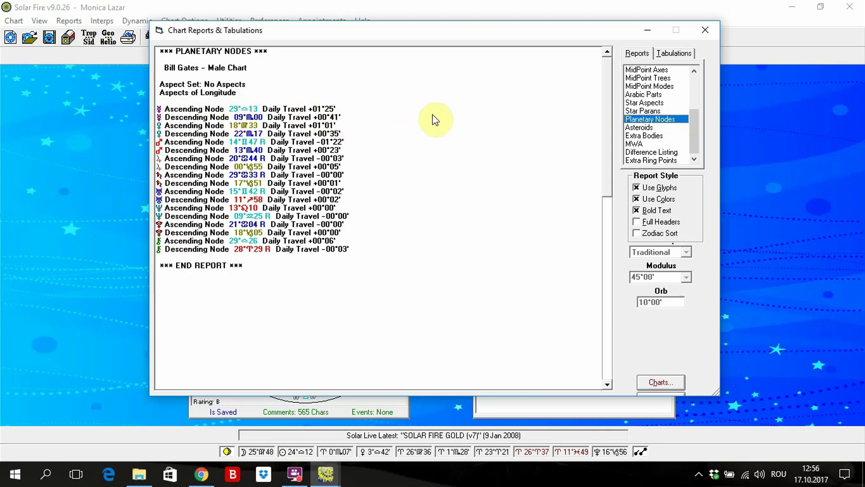
pyautogui.click(664, 128)
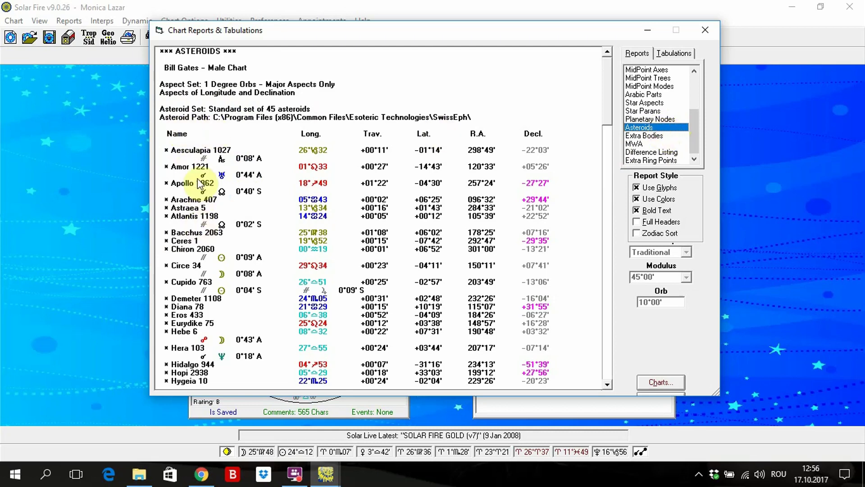
# - Review the Extra Bodies, Difference Listing and Extra Ring Points reports for the Bill Gates chart
pyautogui.click(659, 136)
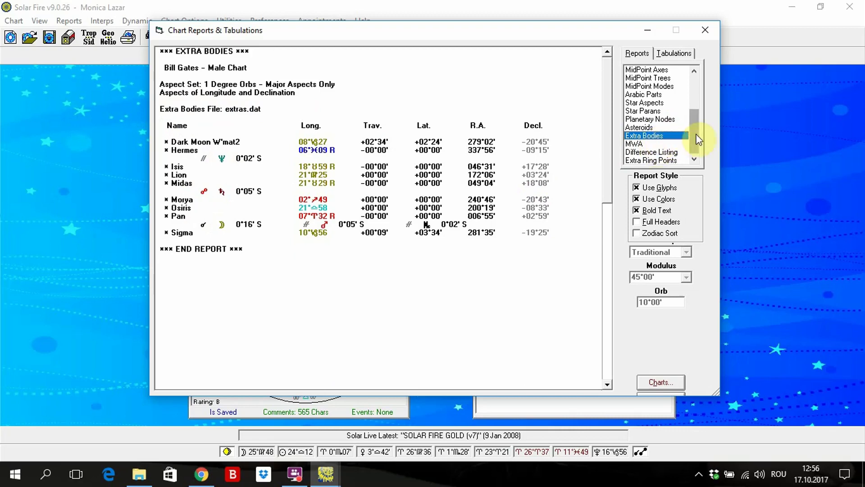
pyautogui.click(672, 154)
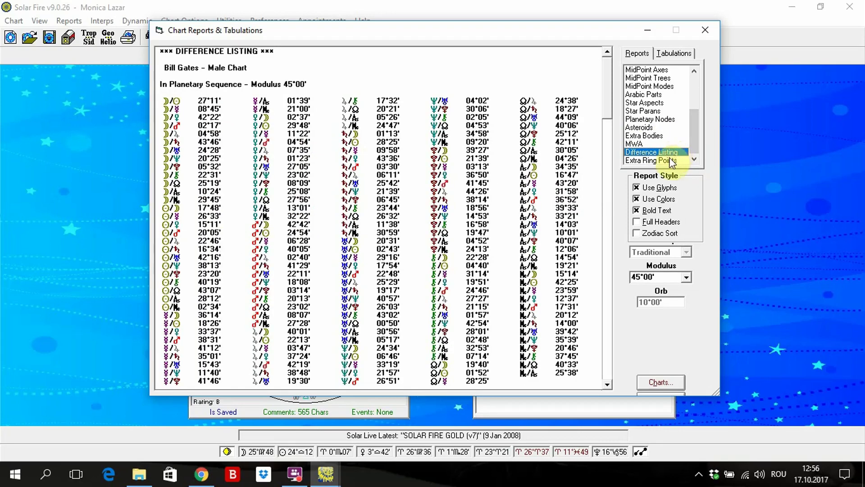
pyautogui.click(669, 160)
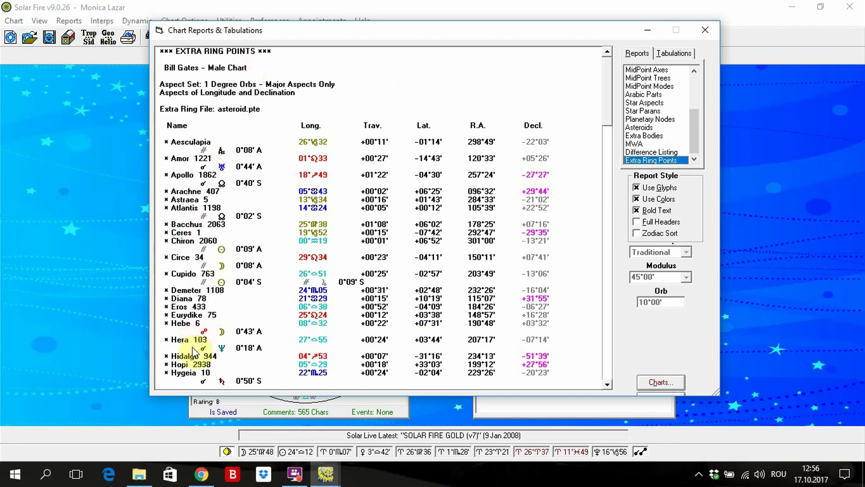
# - Switch to the chart tabulations and go through Stations, Rise/Set Times, Gauq. Sectors and Modulus Sort
pyautogui.click(675, 53)
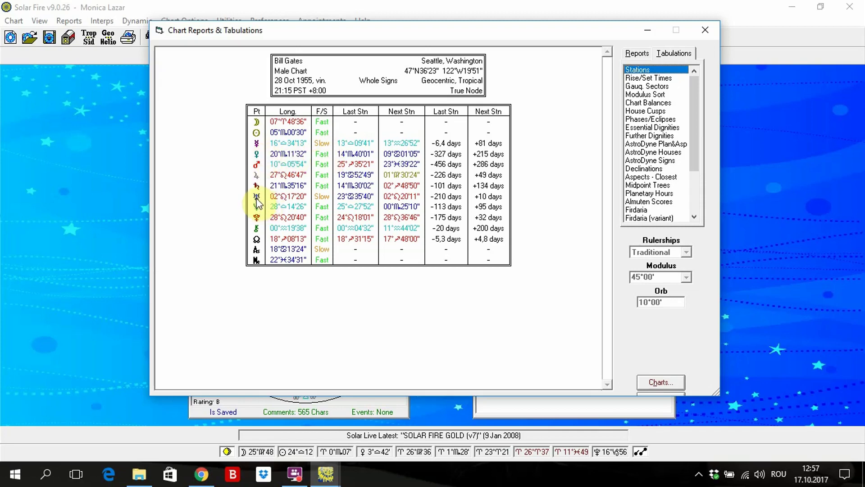
pyautogui.click(653, 80)
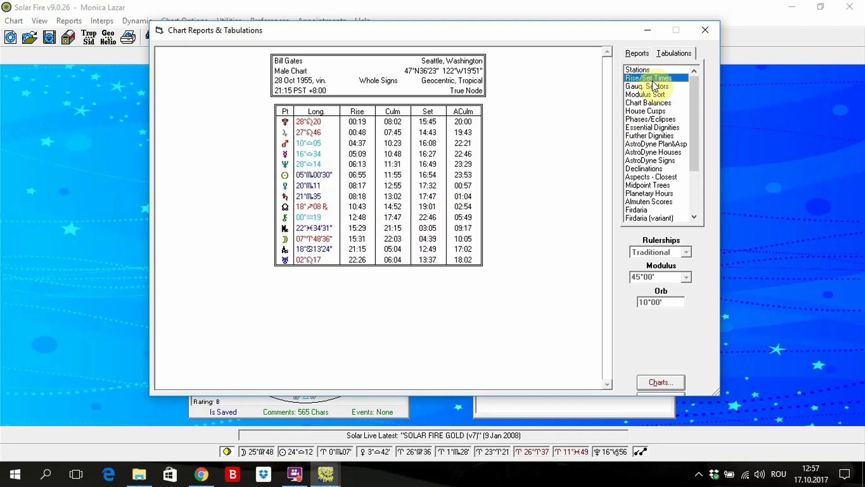
pyautogui.click(654, 86)
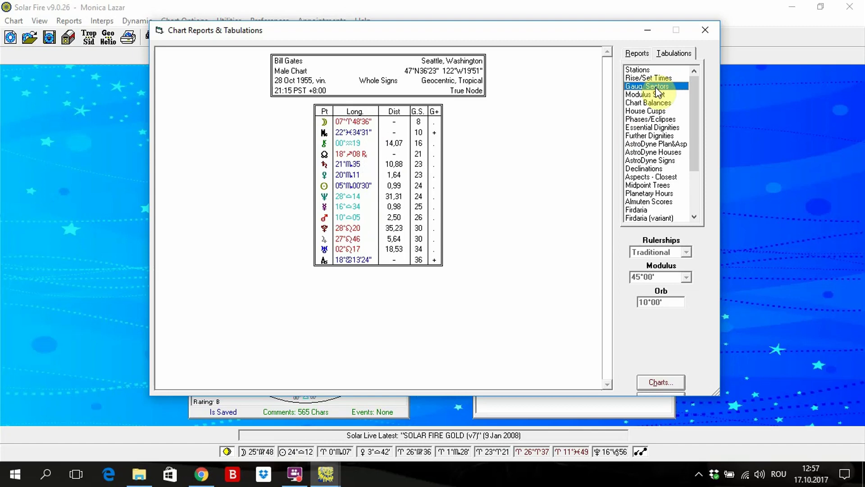
pyautogui.click(659, 95)
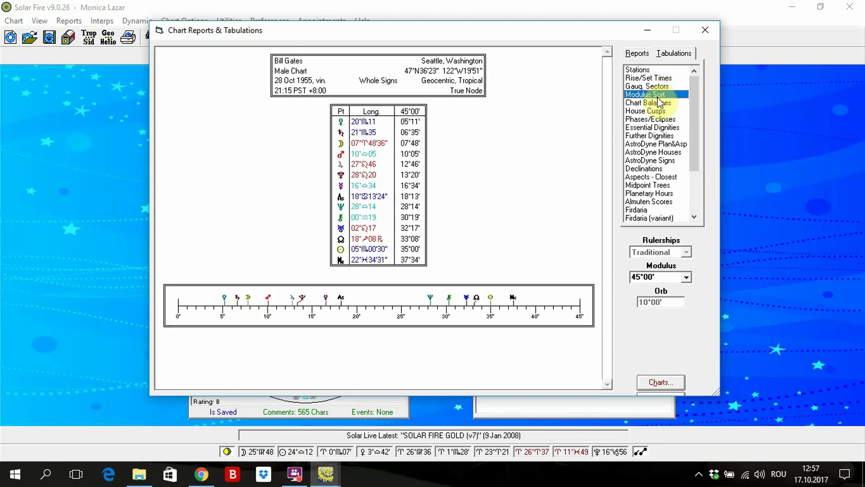
# - Review the Chart Balances, House Cusps, Phases/Eclipses, Essential Dignities and Further Dignities tabulations
pyautogui.click(659, 102)
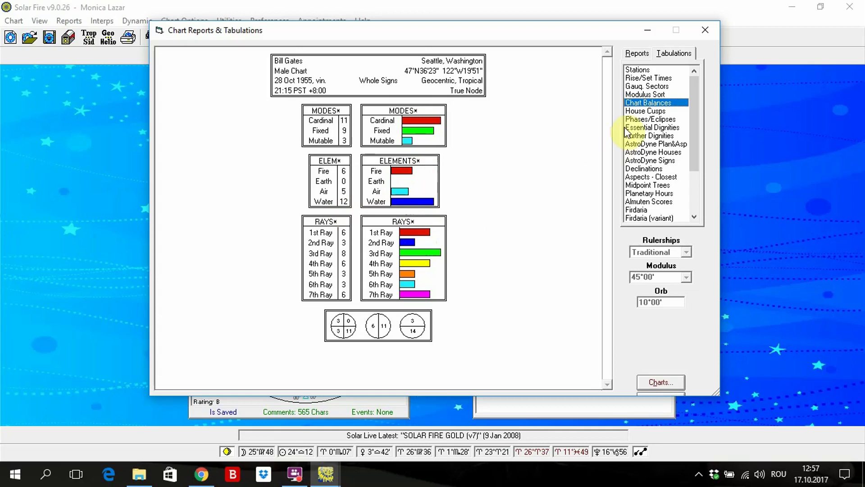
pyautogui.click(645, 112)
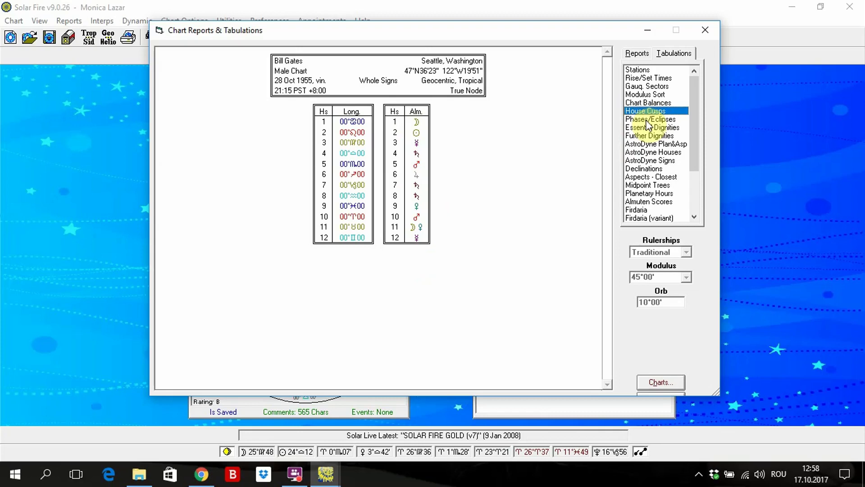
pyautogui.click(648, 120)
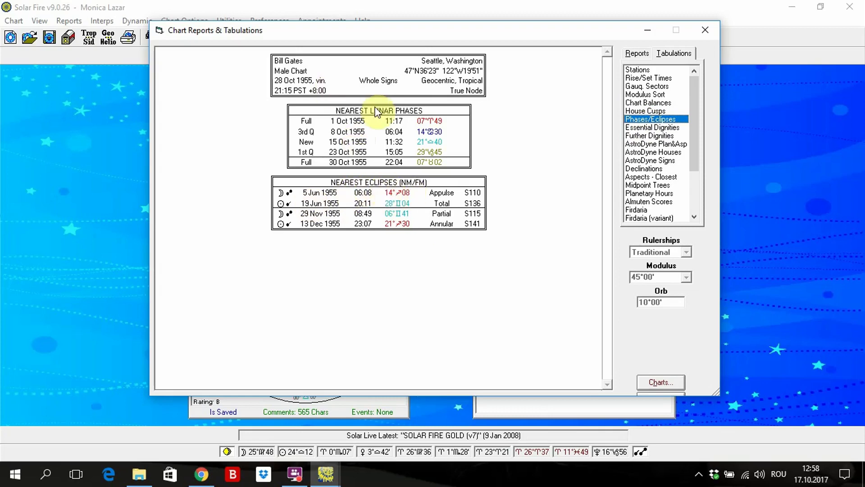
pyautogui.click(641, 130)
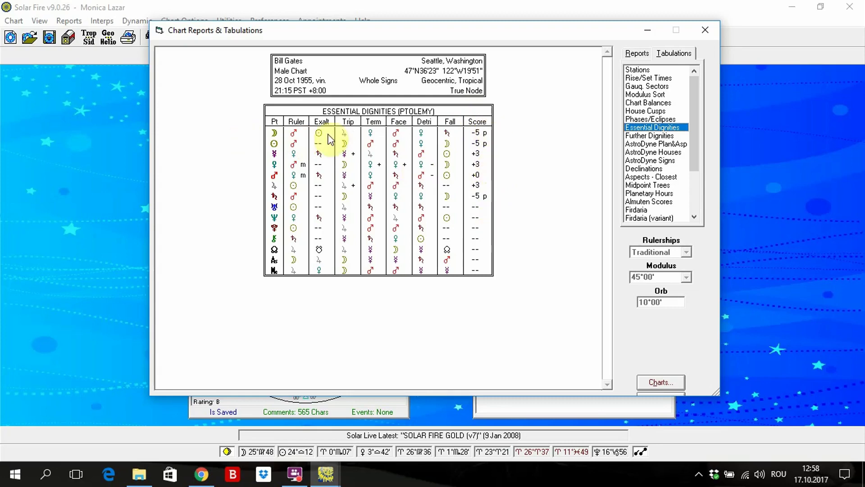
pyautogui.click(652, 137)
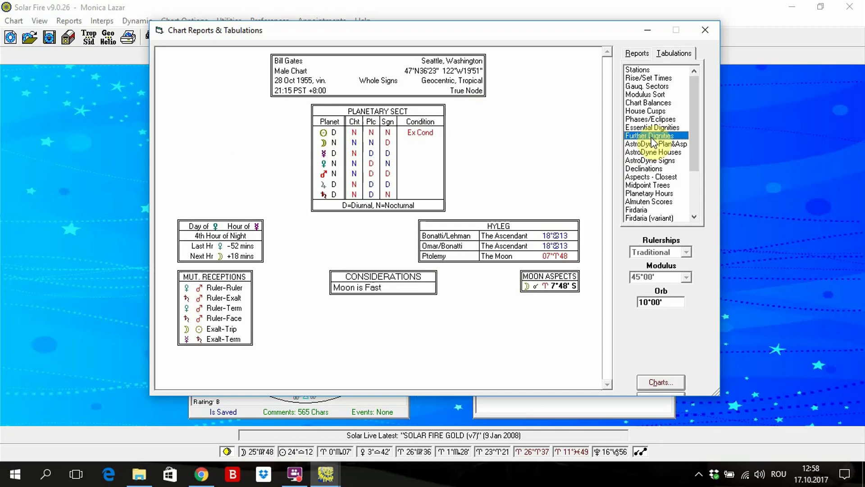
# - Go through the three AstroDyne tabulations for planets and aspects, houses and signs, plus the Declinations tabulation
pyautogui.click(653, 143)
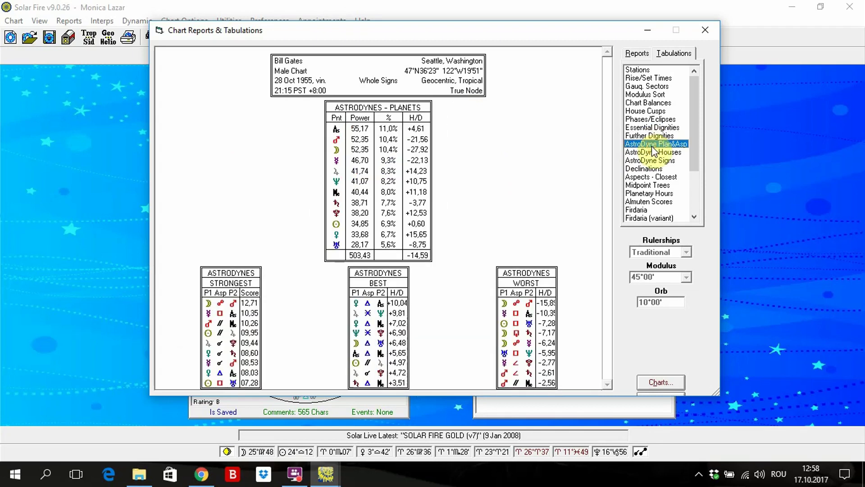
pyautogui.click(653, 152)
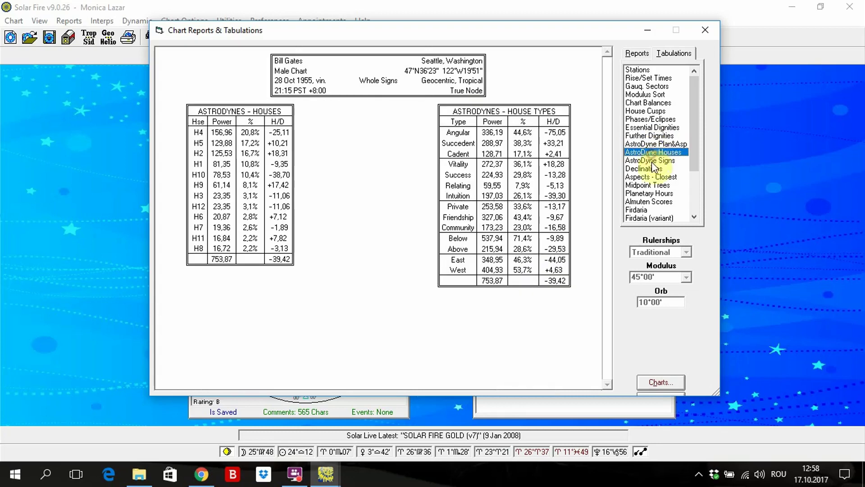
pyautogui.click(652, 162)
pyautogui.click(653, 169)
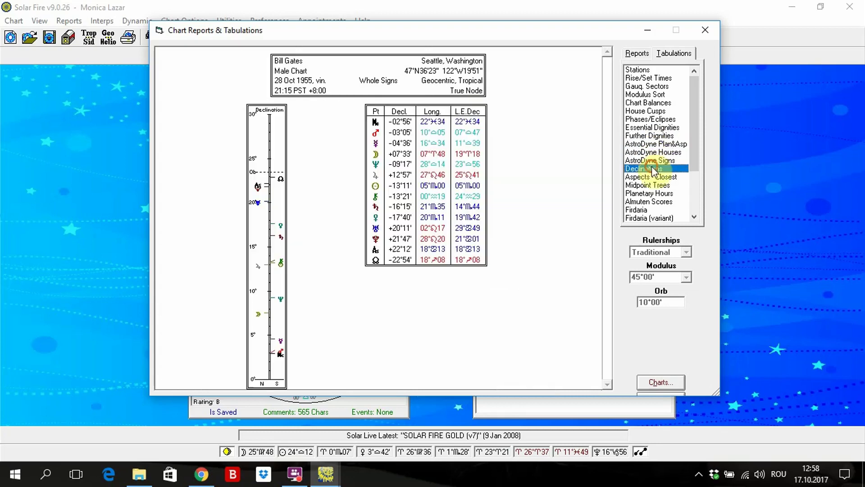
# - Review the Aspects - Closest, Midpoint Trees, Planetary Hours and Almuten Scores tabulations
pyautogui.click(652, 177)
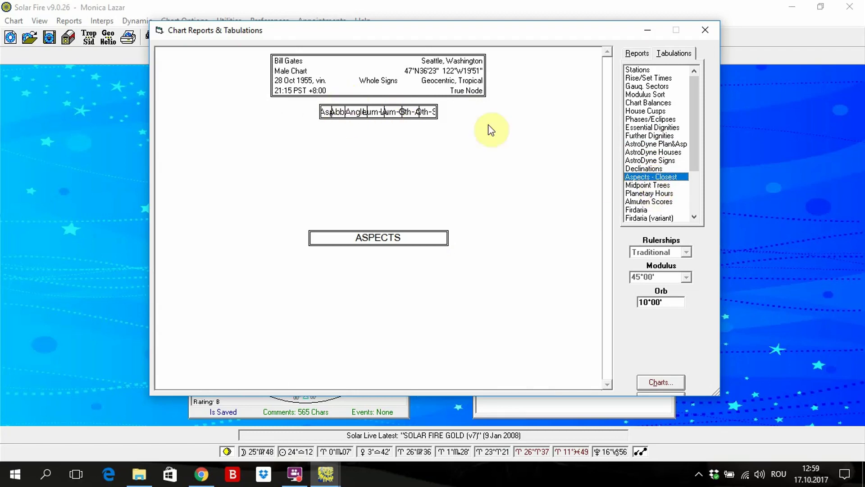
pyautogui.click(645, 185)
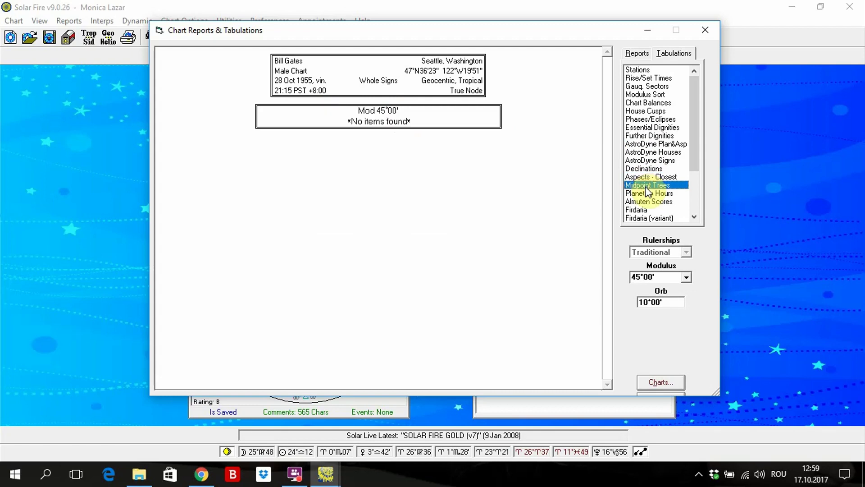
pyautogui.click(645, 191)
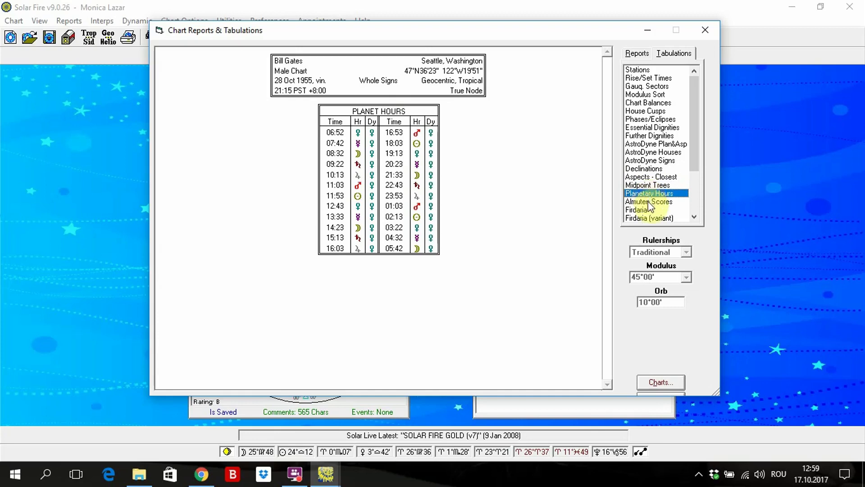
pyautogui.click(647, 201)
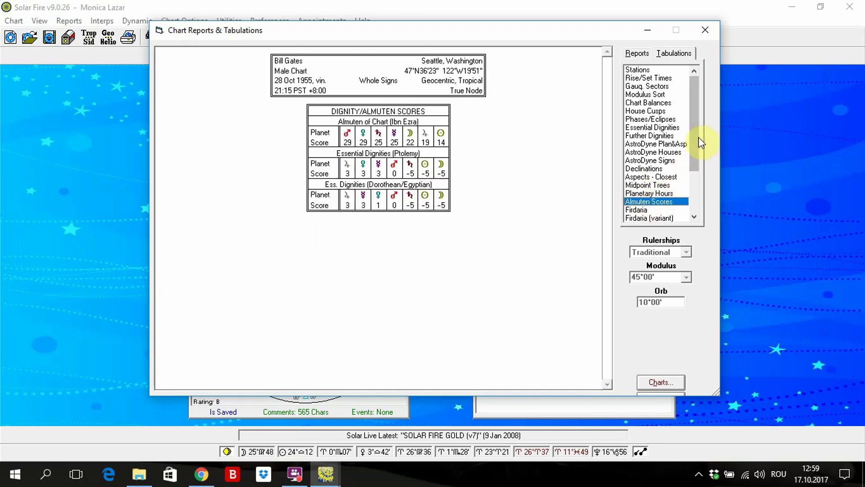
# - Go through the Firdaria, Firdaria (variant), Vedic Dasas, Nakshatras, Arabic Mansions and Chinese Mansions tabulations
pyautogui.moveTo(698, 137); pyautogui.dragTo(706, 194)
pyautogui.click(665, 146)
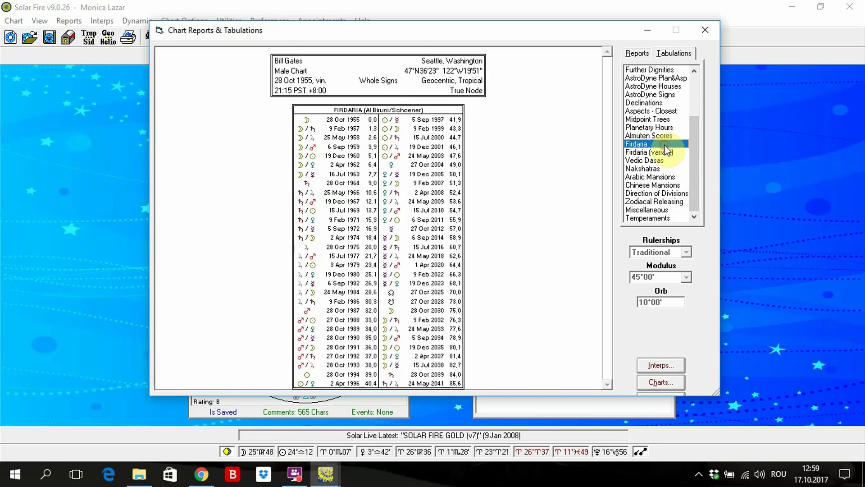
pyautogui.click(665, 153)
pyautogui.click(661, 161)
pyautogui.click(655, 168)
pyautogui.click(657, 178)
pyautogui.click(658, 184)
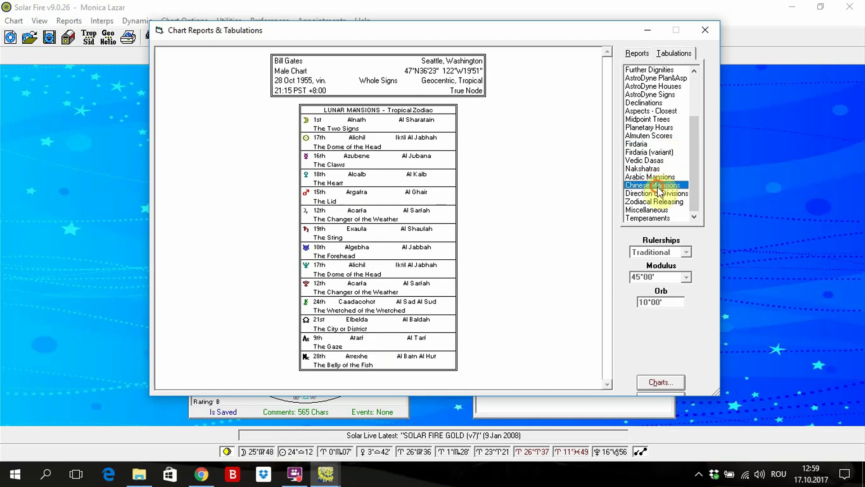
pyautogui.click(696, 207)
pyautogui.moveTo(697, 210); pyautogui.dragTo(695, 104)
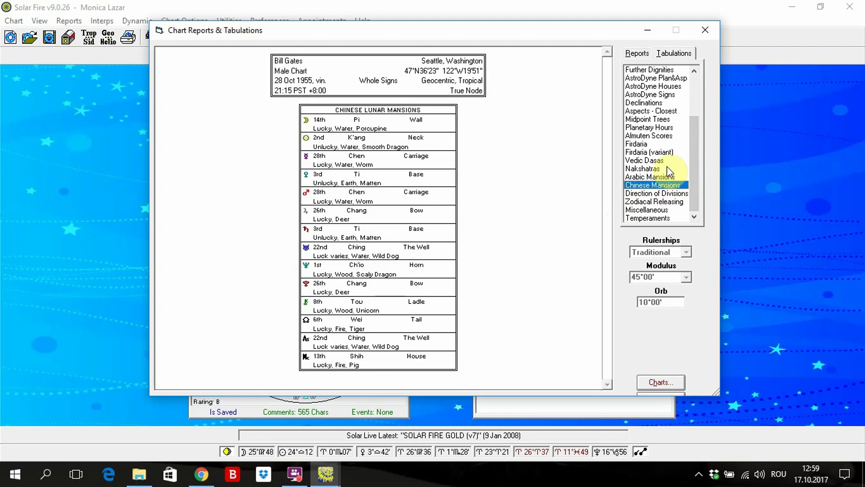
# - Close the reports, view the Bill Gates chart wheel at full size and return to the main screen
pyautogui.click(706, 29)
pyautogui.doubleClick(546, 216)
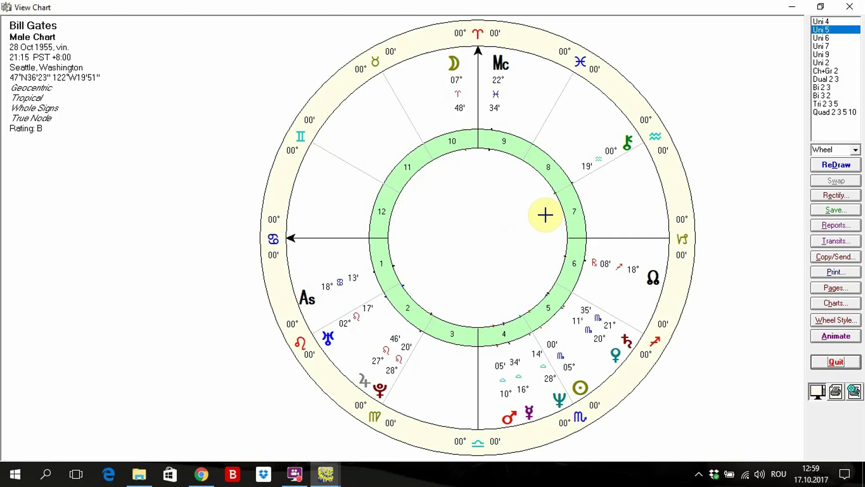
pyautogui.click(836, 361)
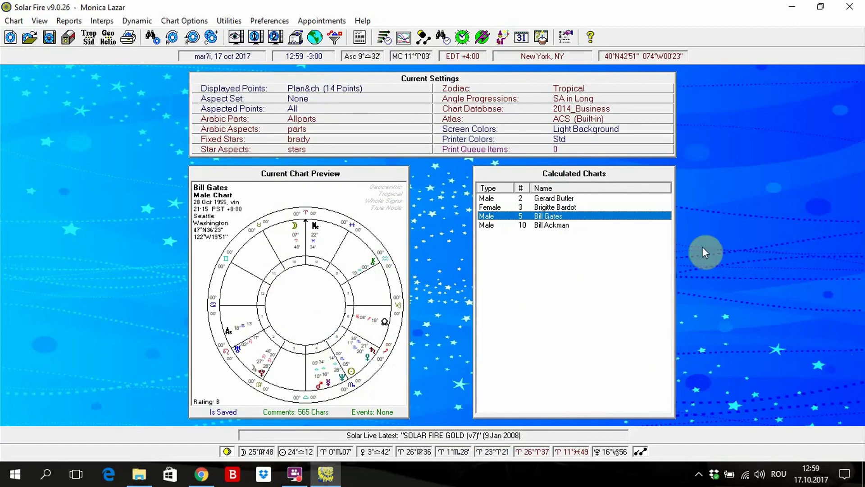
# - Display a synastry grid with Gerard Butler as the chart across and Brigitte Bardot as the chart down, and close the view
pyautogui.click(39, 20)
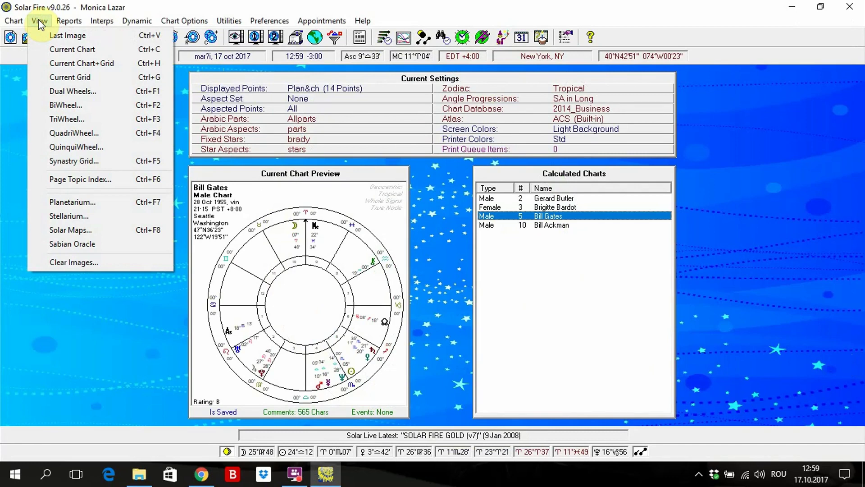
pyautogui.moveTo(69, 21)
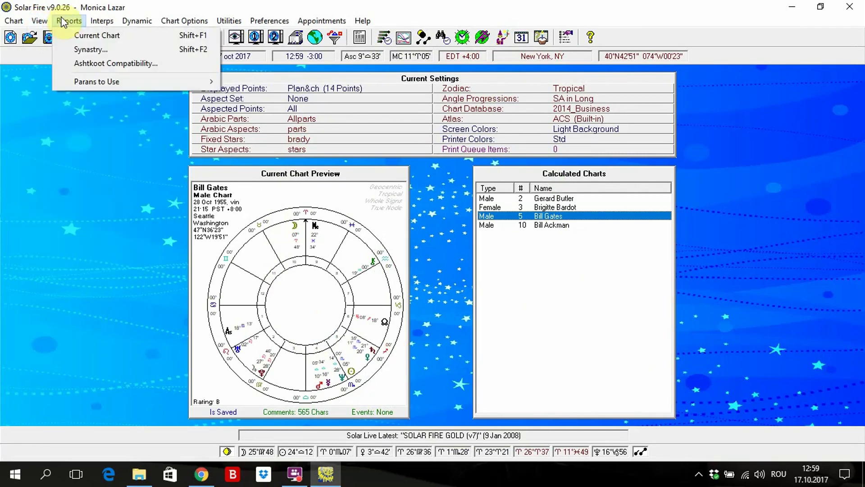
pyautogui.click(93, 51)
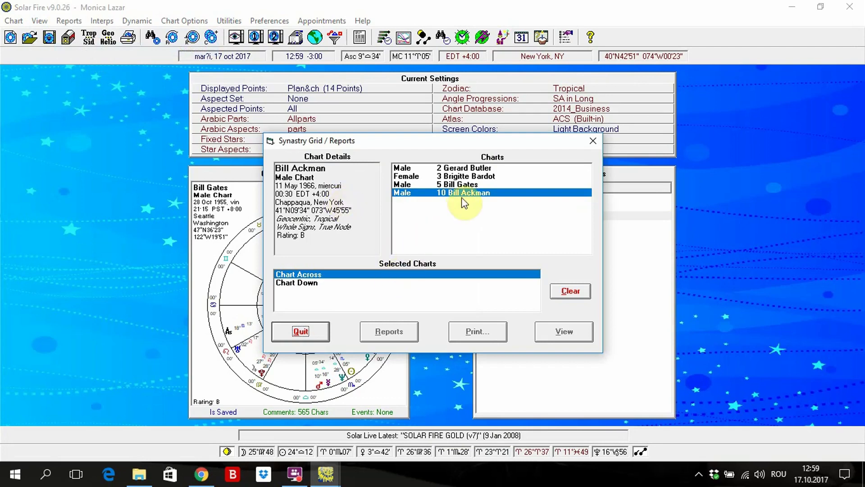
pyautogui.doubleClick(463, 169)
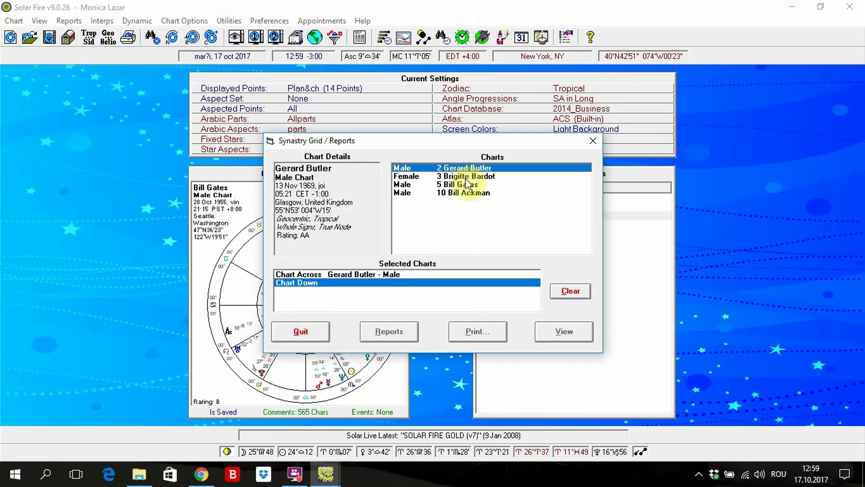
pyautogui.doubleClick(465, 176)
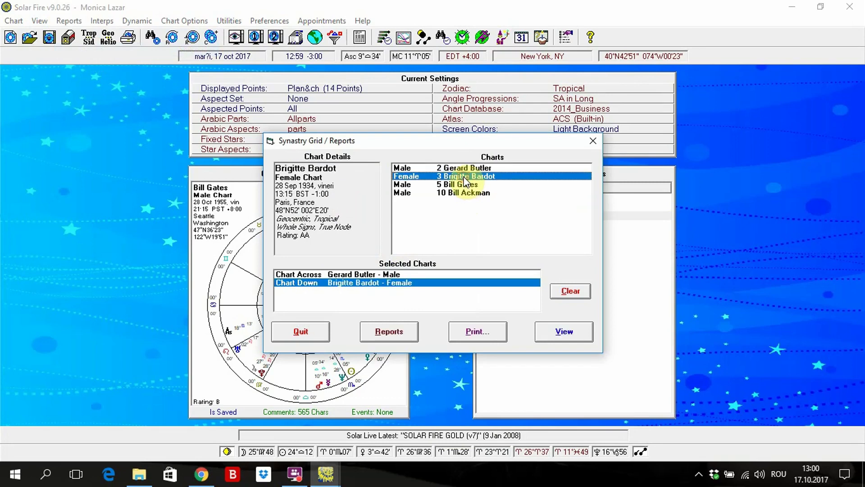
pyautogui.click(564, 332)
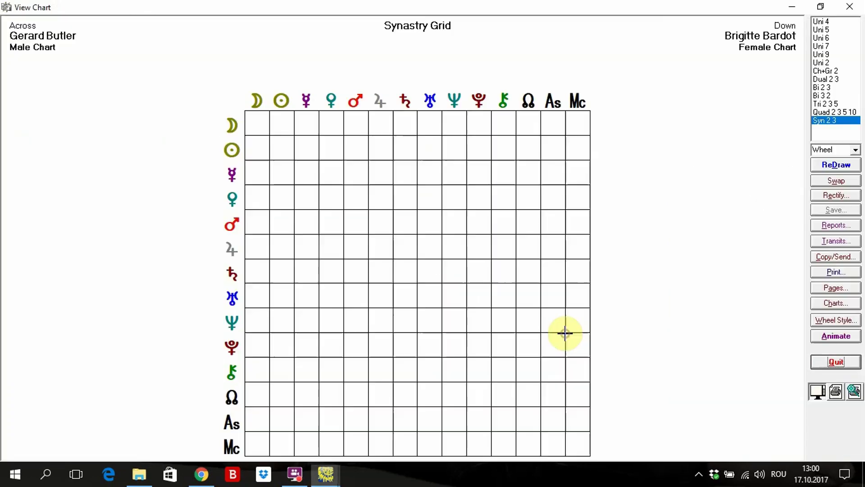
pyautogui.click(836, 361)
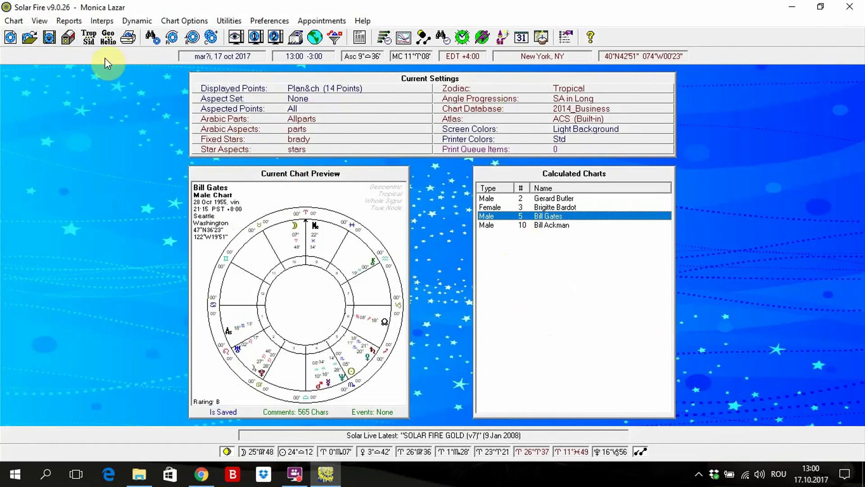
# - Look at the Ashtkoot Compatibility chart selection, close it without making a report, and examine the Parans to Use options
pyautogui.click(39, 21)
pyautogui.moveTo(68, 25)
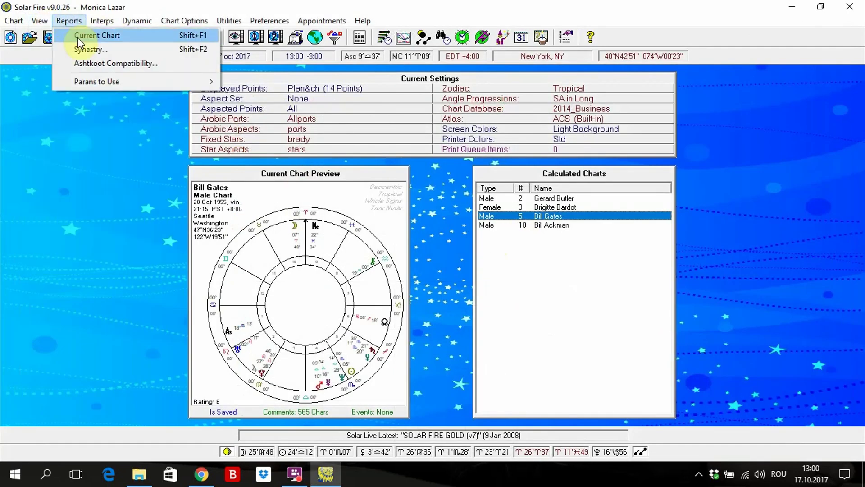
pyautogui.click(99, 66)
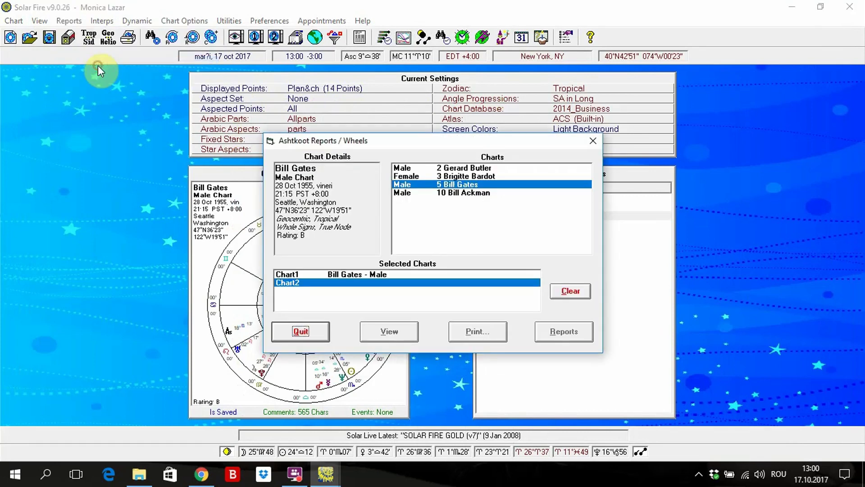
pyautogui.click(591, 141)
pyautogui.click(67, 23)
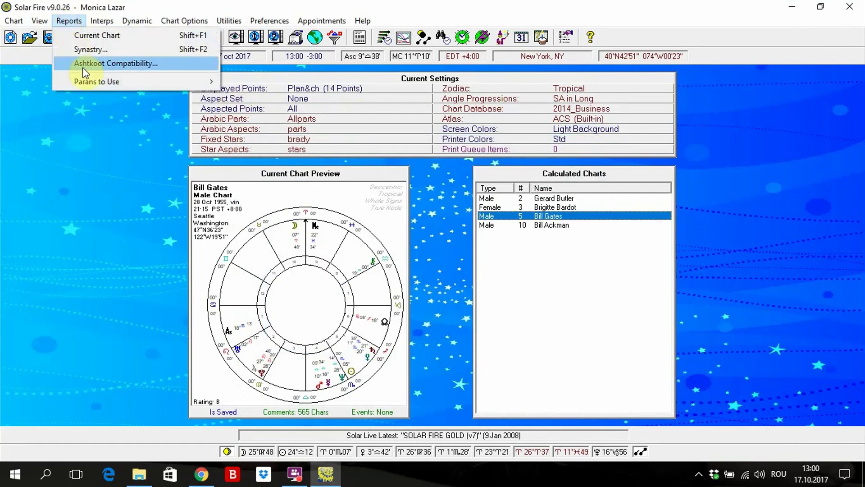
pyautogui.click(93, 81)
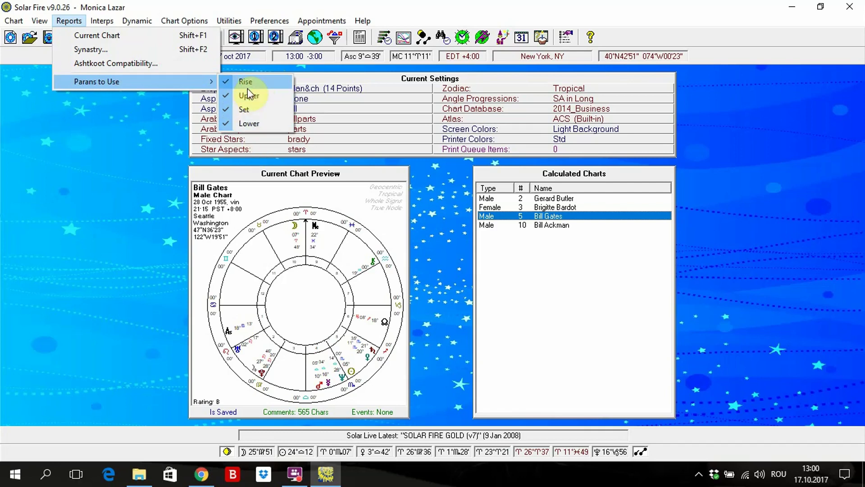
# - Reopen the current chart's reports, switch between the Reports and Tabulations lists, and close them
pyautogui.click(88, 36)
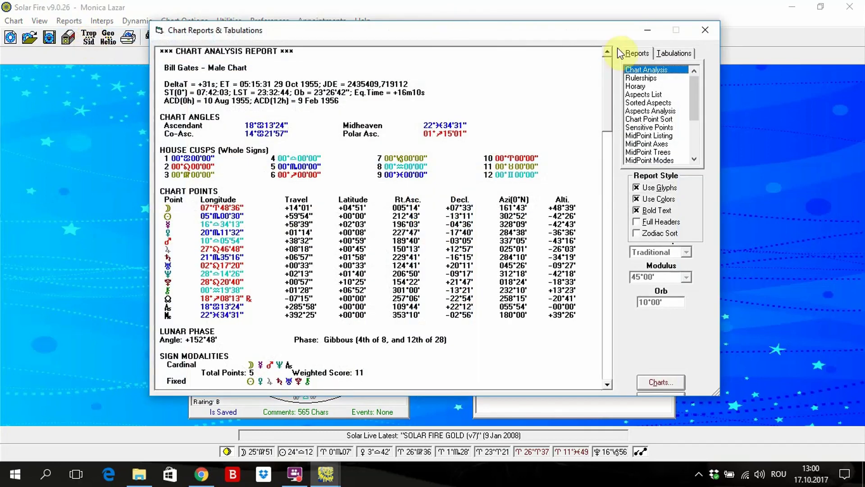
pyautogui.click(672, 56)
pyautogui.click(637, 54)
pyautogui.click(668, 55)
pyautogui.click(705, 31)
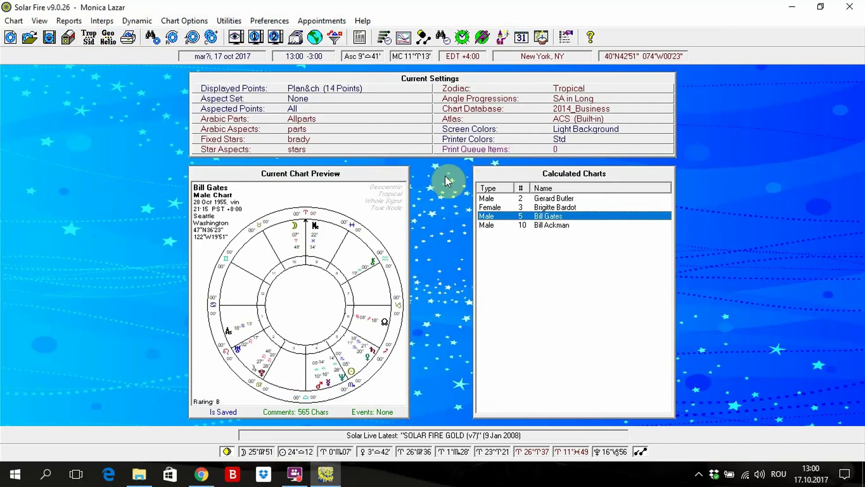
pyautogui.click(68, 22)
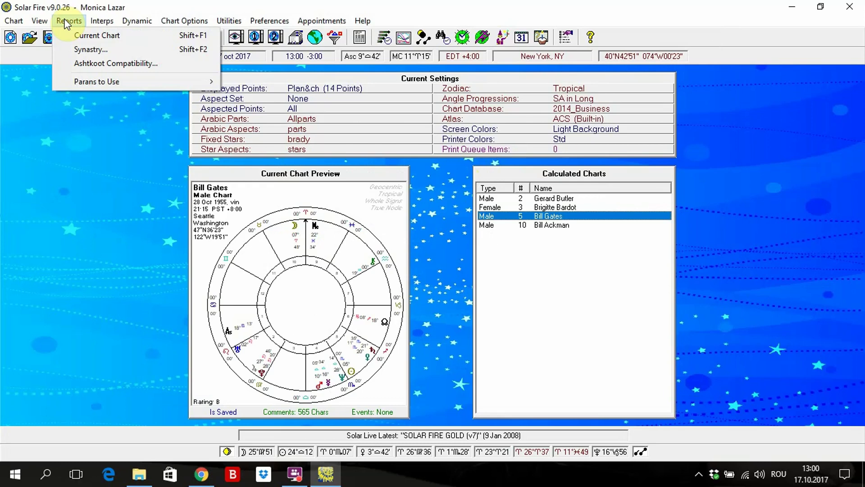
pyautogui.click(705, 6)
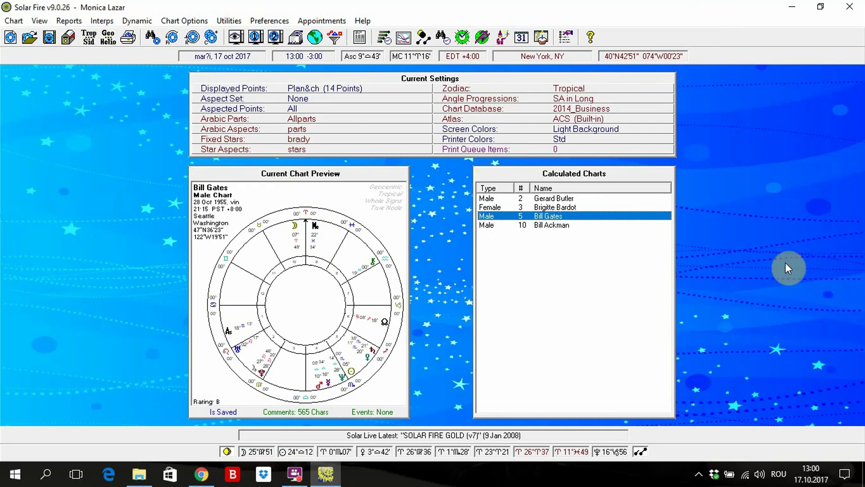